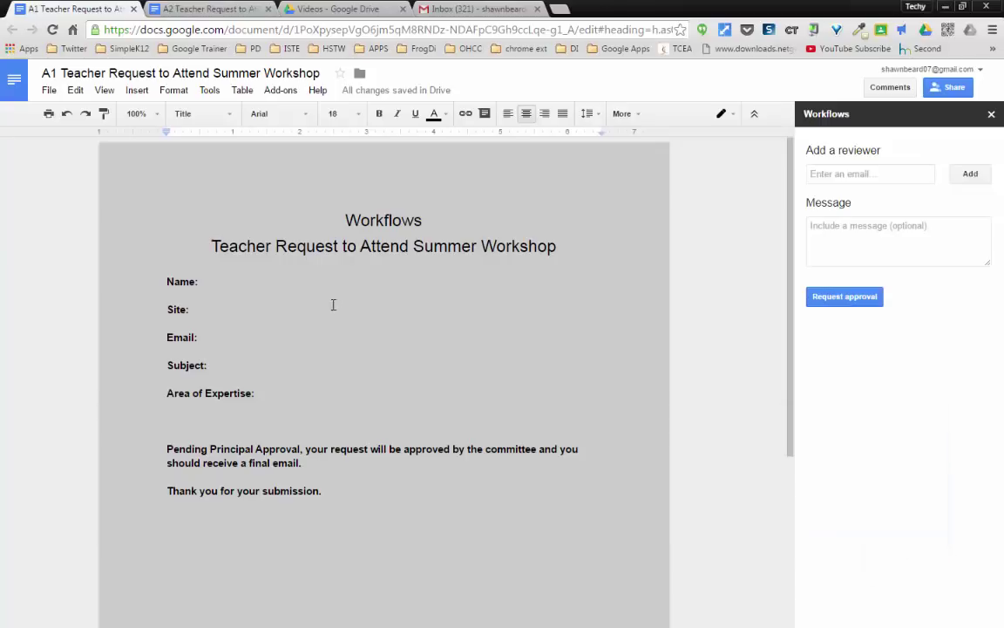
- From the Workflows copy of the request, search the add-ons store for 'workflows'
left_click(199, 10)
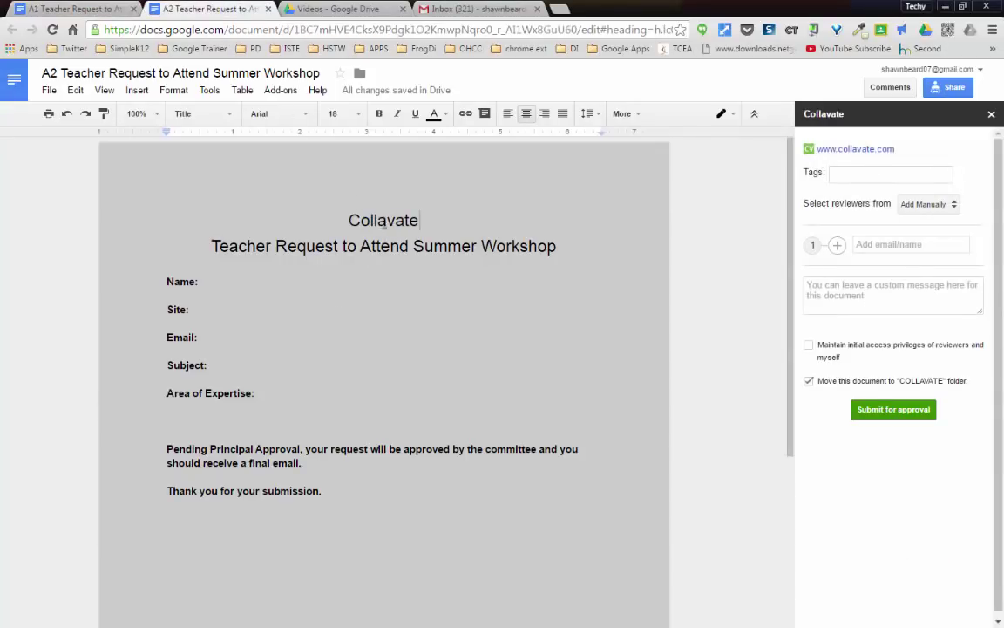
left_click(88, 13)
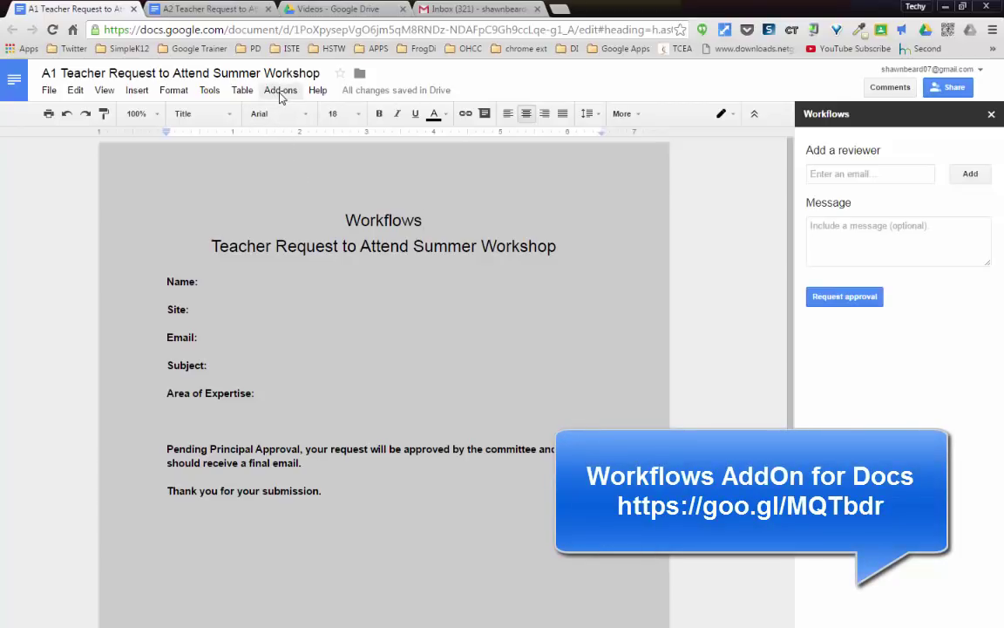
left_click(281, 91)
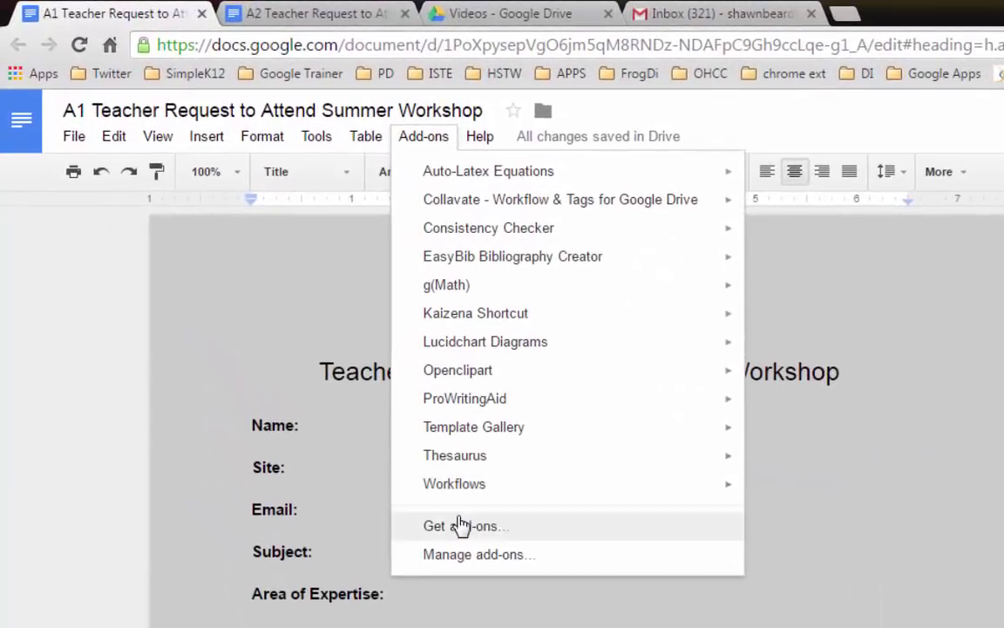
left_click(457, 526)
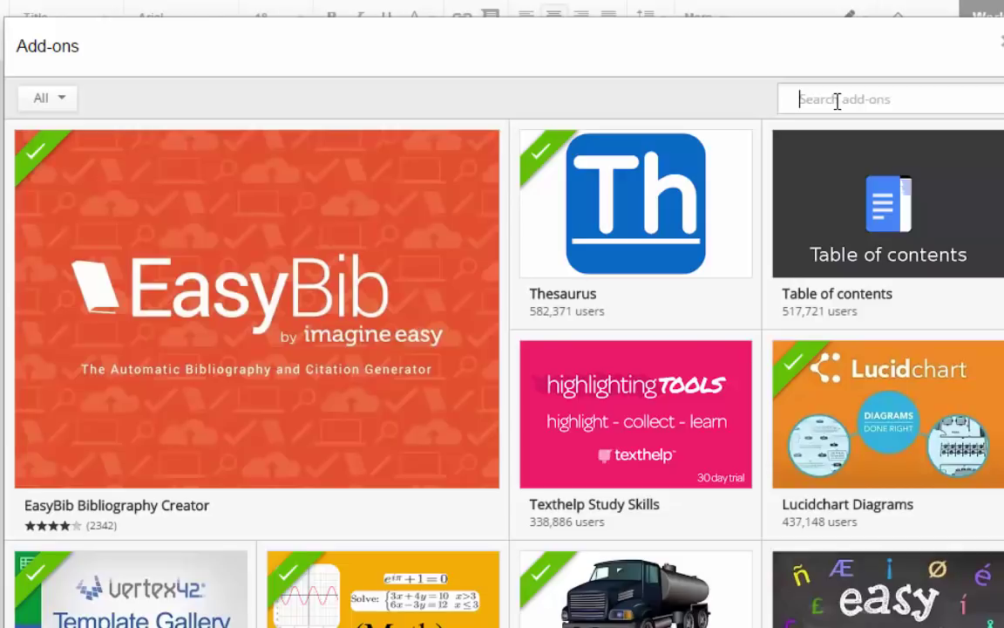
type("wo")
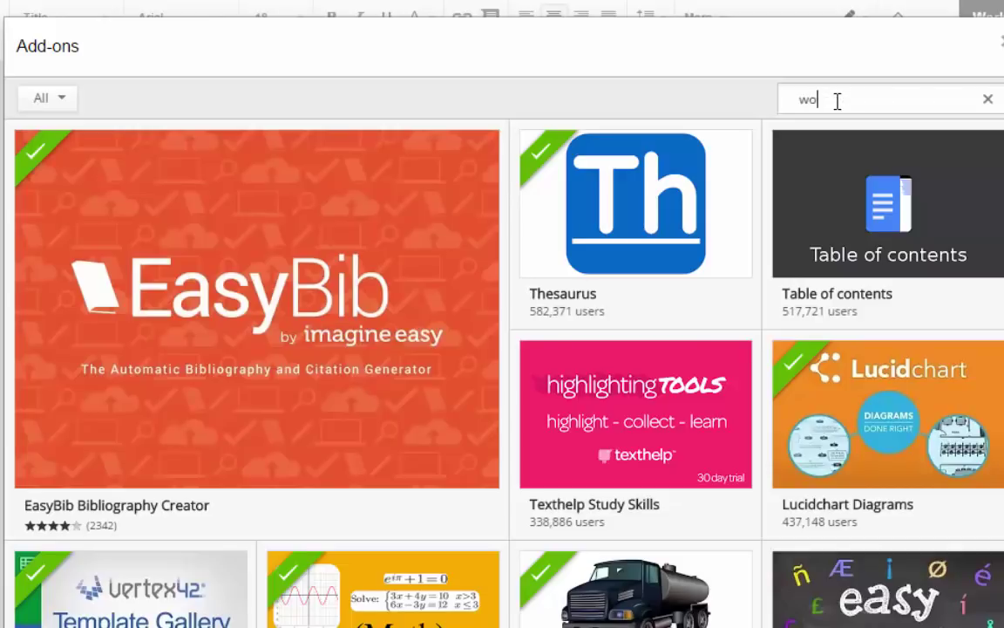
type("rkflows")
key("Return")
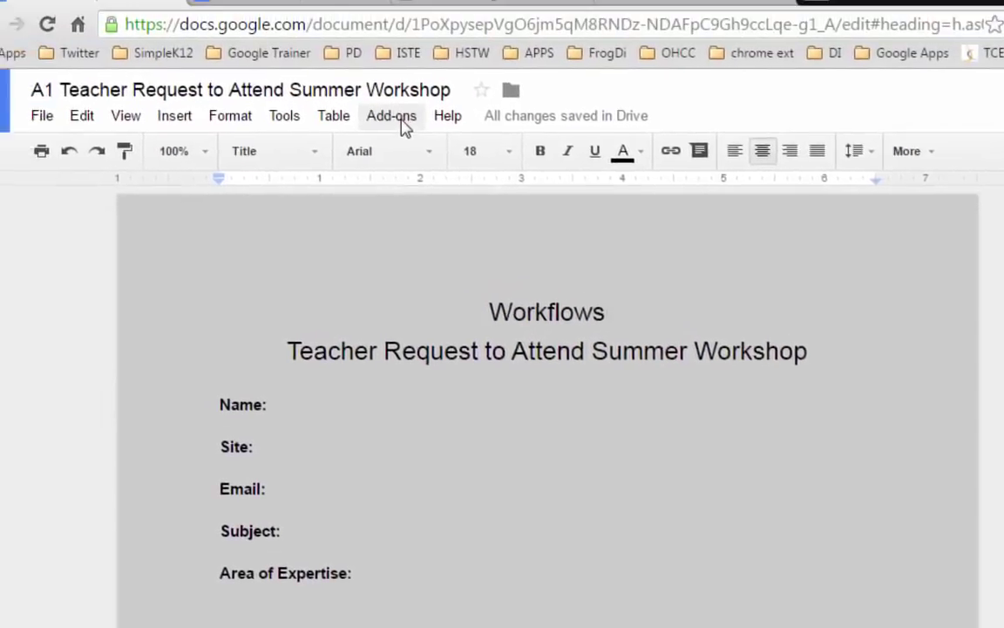
- Show the Workflows approval sidebar via Add-ons > Workflows > Show workflow
left_click(410, 139)
mouse_move(478, 490)
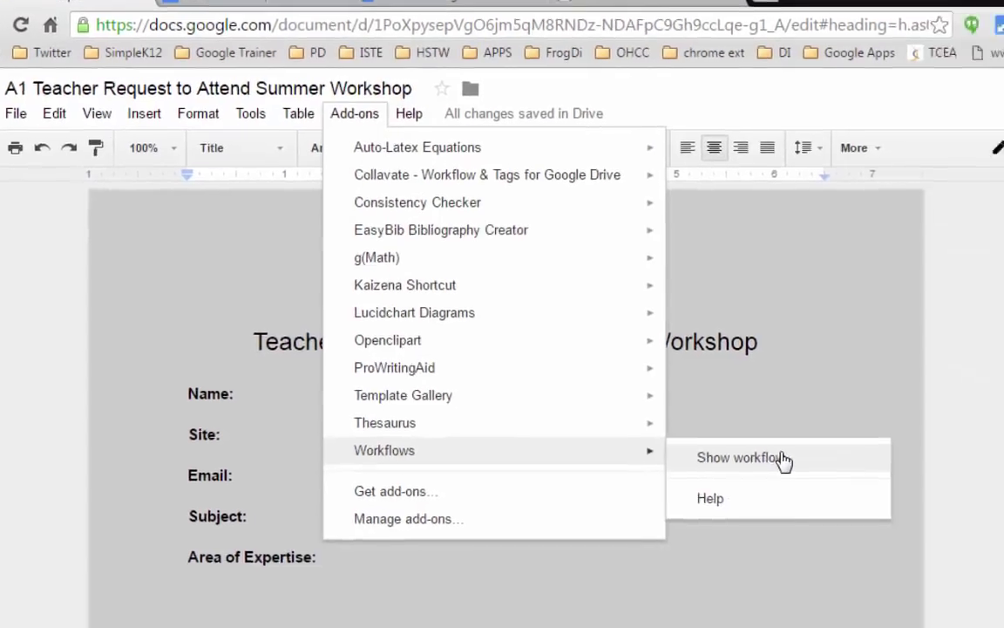
left_click(782, 458)
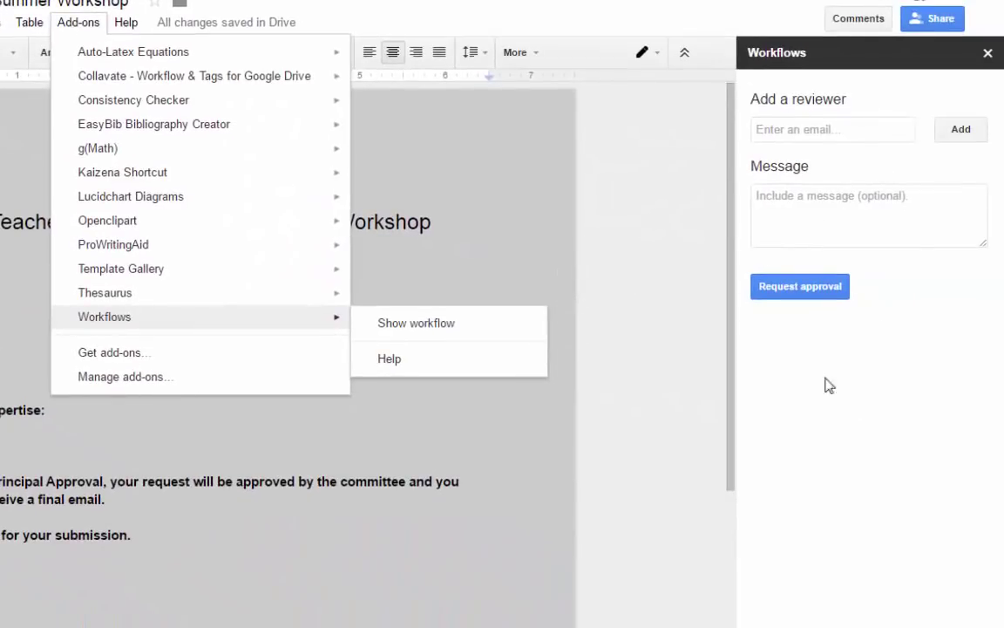
left_click(687, 277)
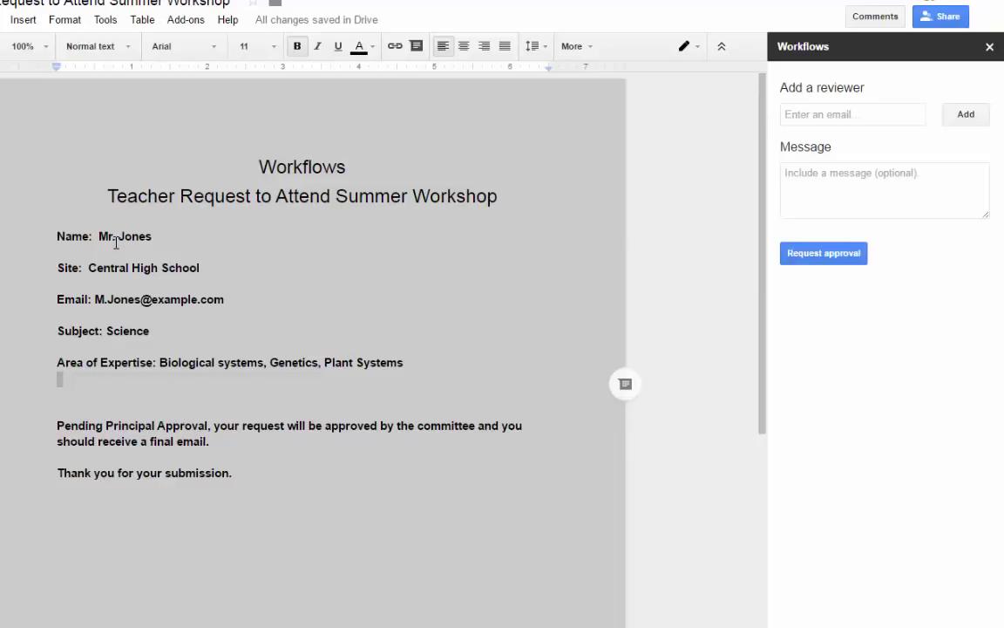
- Add the reviewer's e-mail and request approval with the message 'Please Approve! Thank you'
left_click(813, 116)
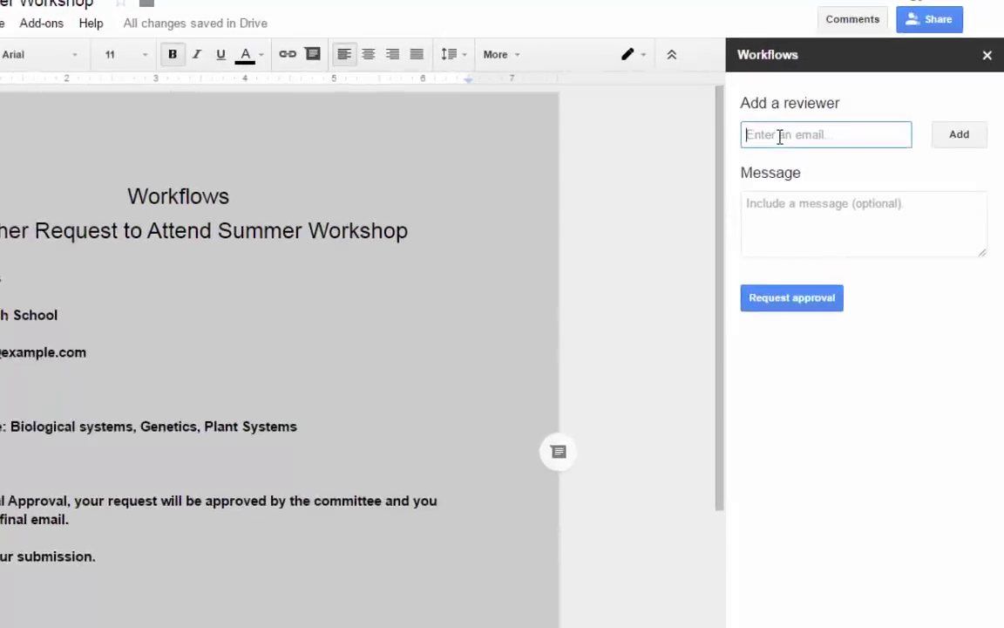
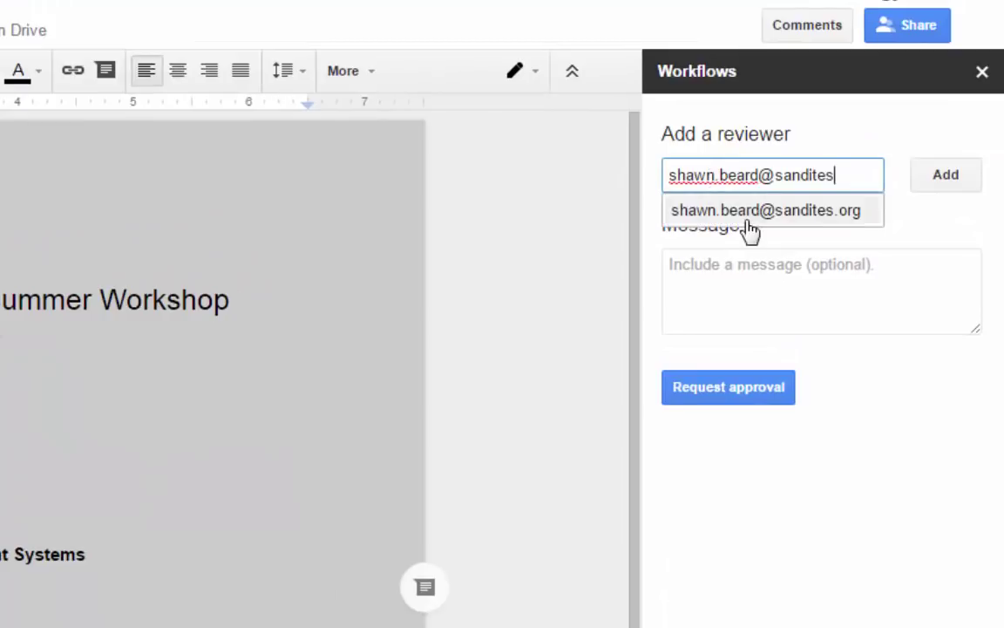
left_click(746, 217)
left_click(721, 366)
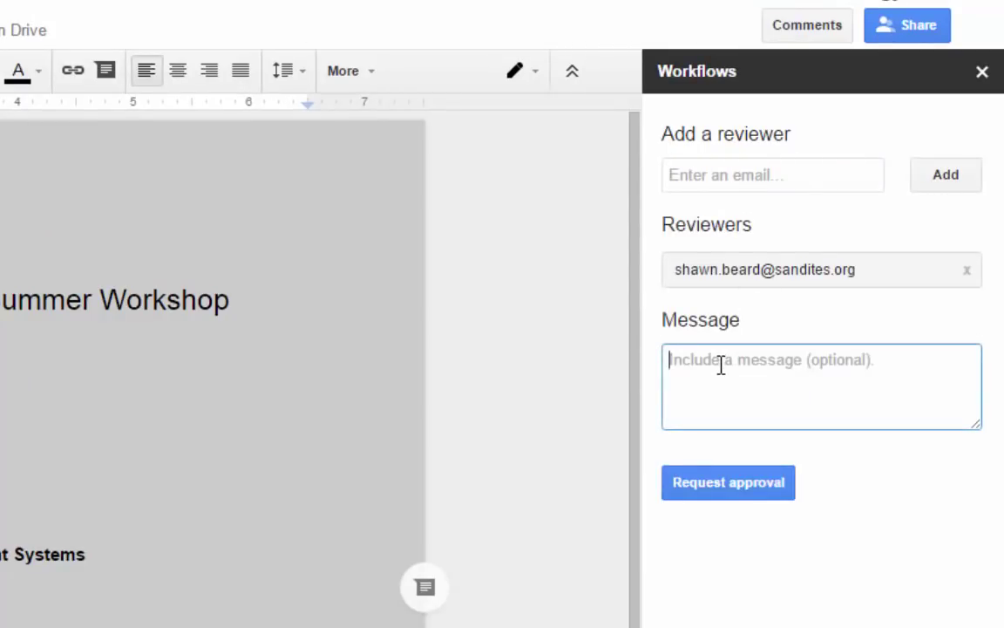
type("Please Ar")
key("BackSpace")
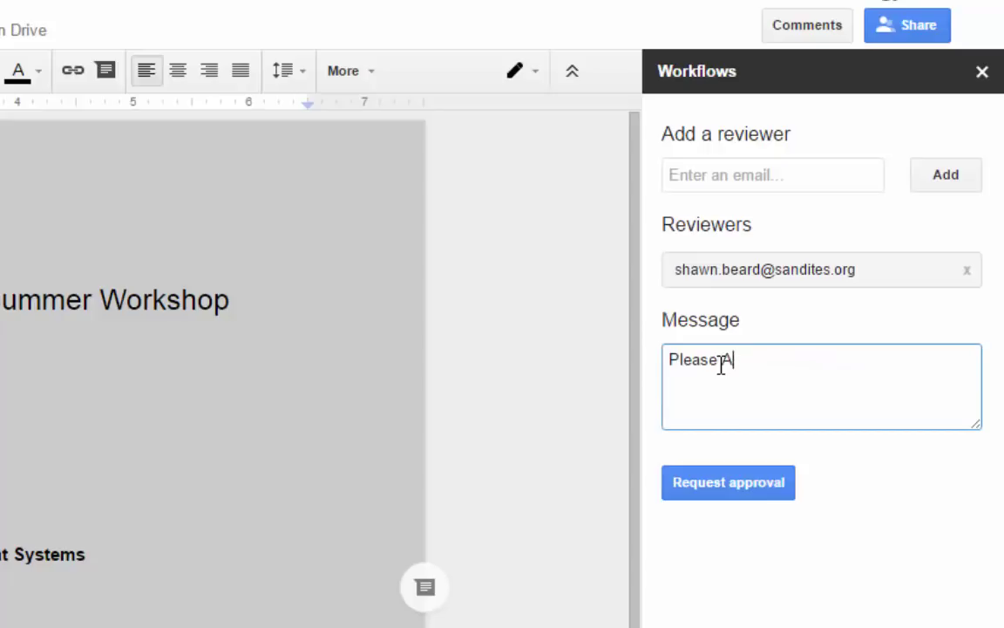
type("pprove!  Thank you")
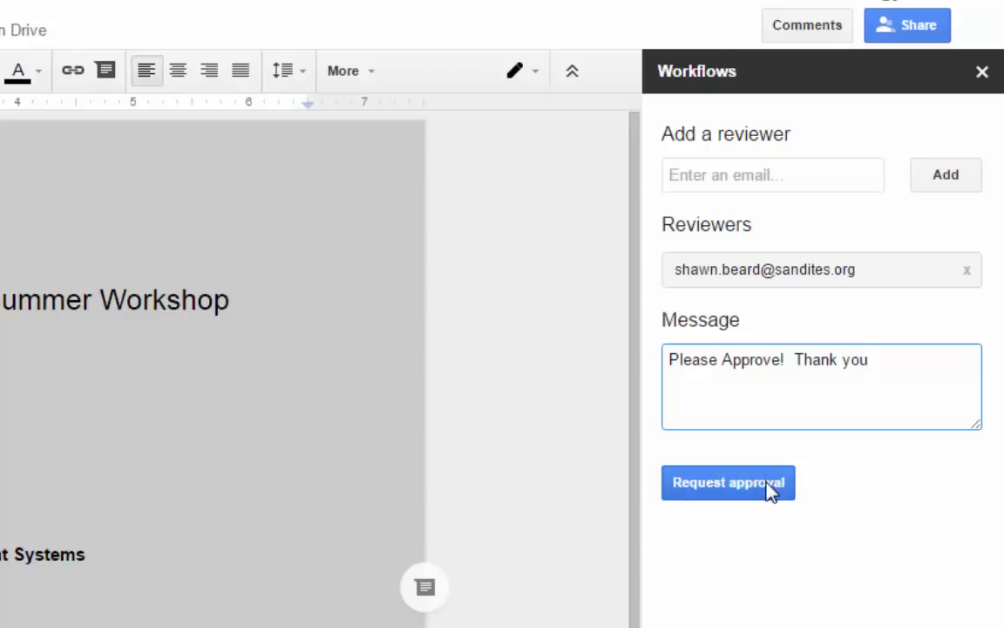
left_click(706, 486)
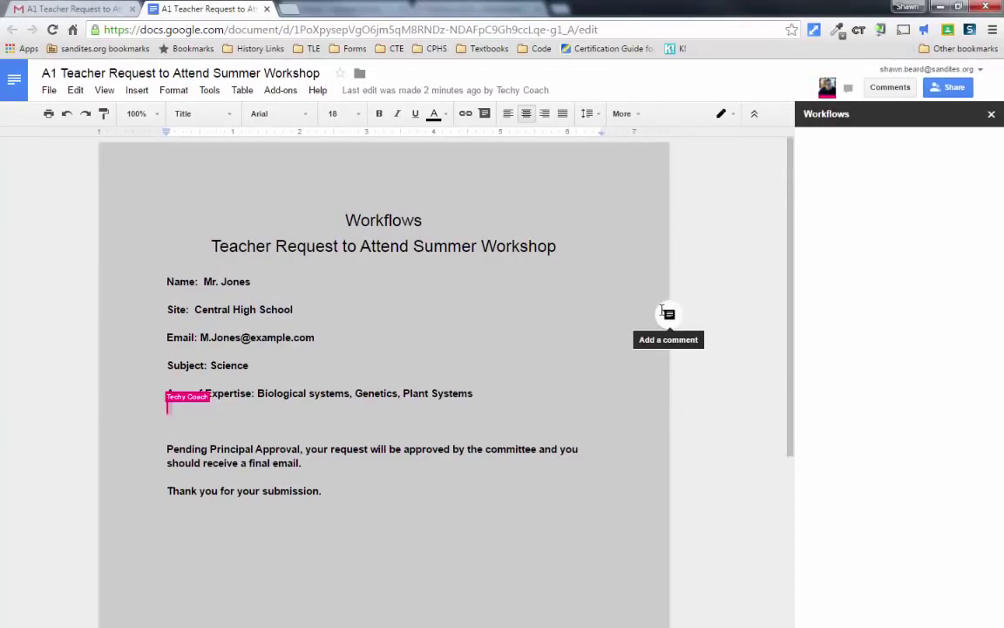
- Install the free Workflows add-on from the Add-ons menu and allow its requested permissions
left_click(274, 96)
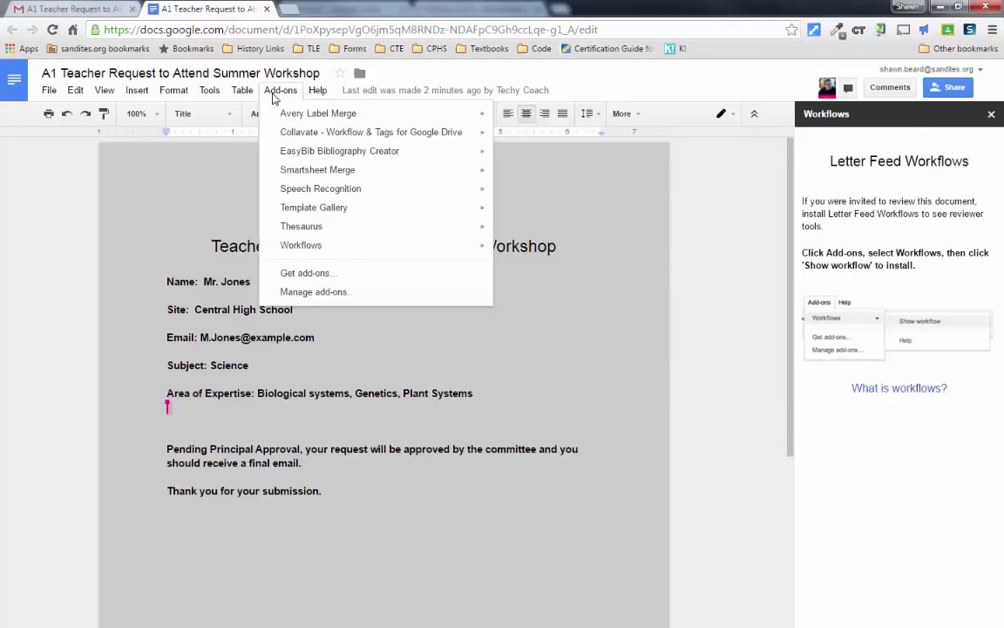
mouse_move(314, 247)
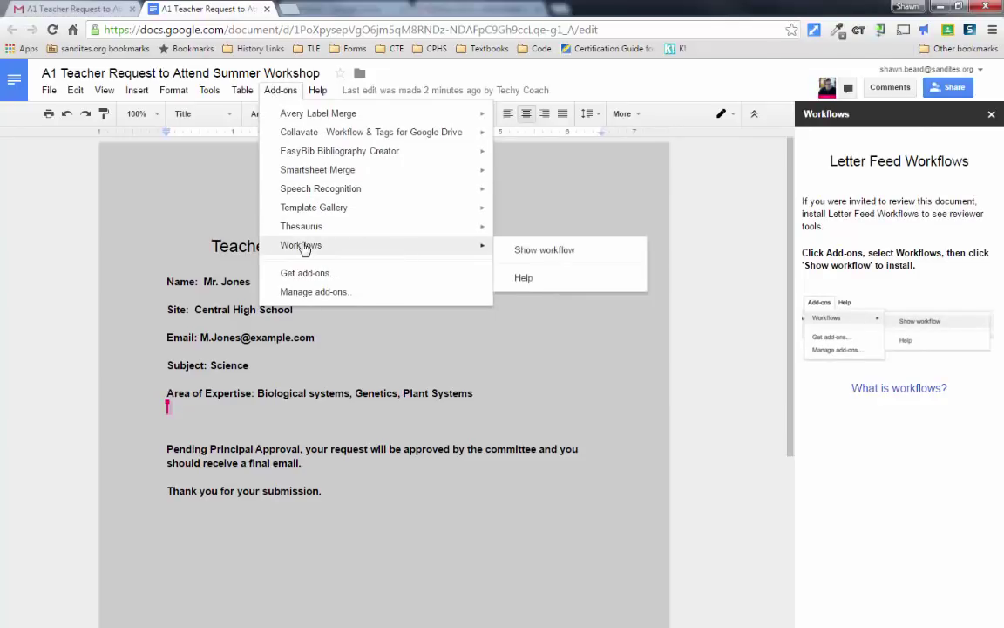
left_click(564, 251)
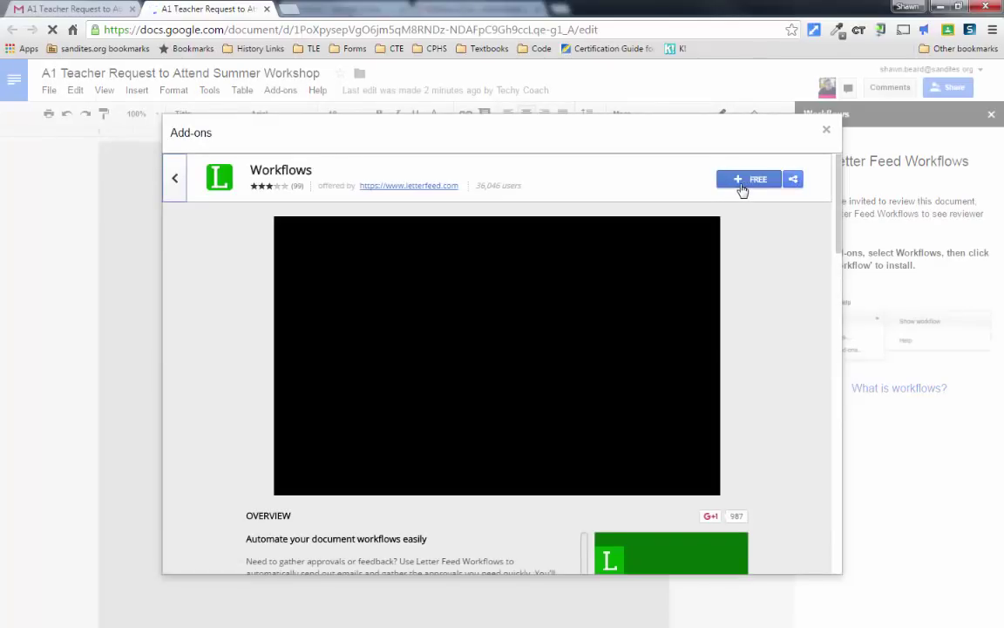
left_click(751, 183)
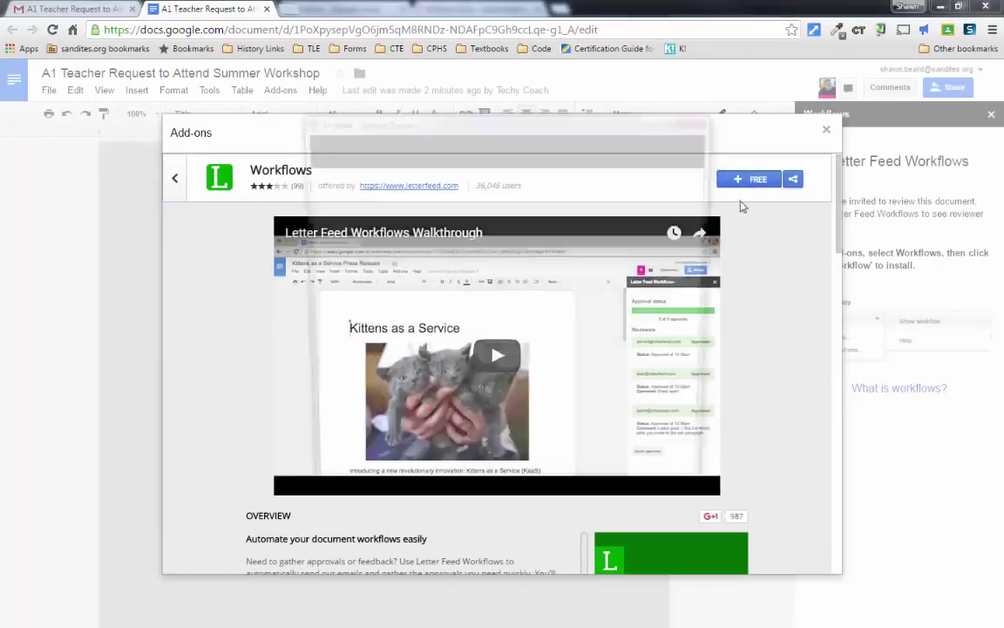
scroll(542, 331, "down", 3)
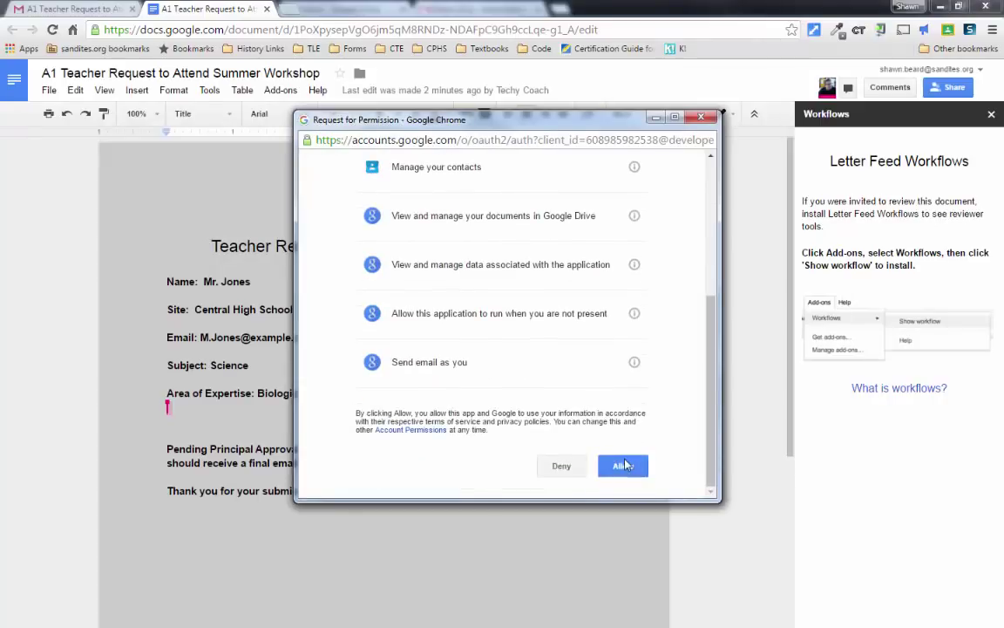
left_click(623, 467)
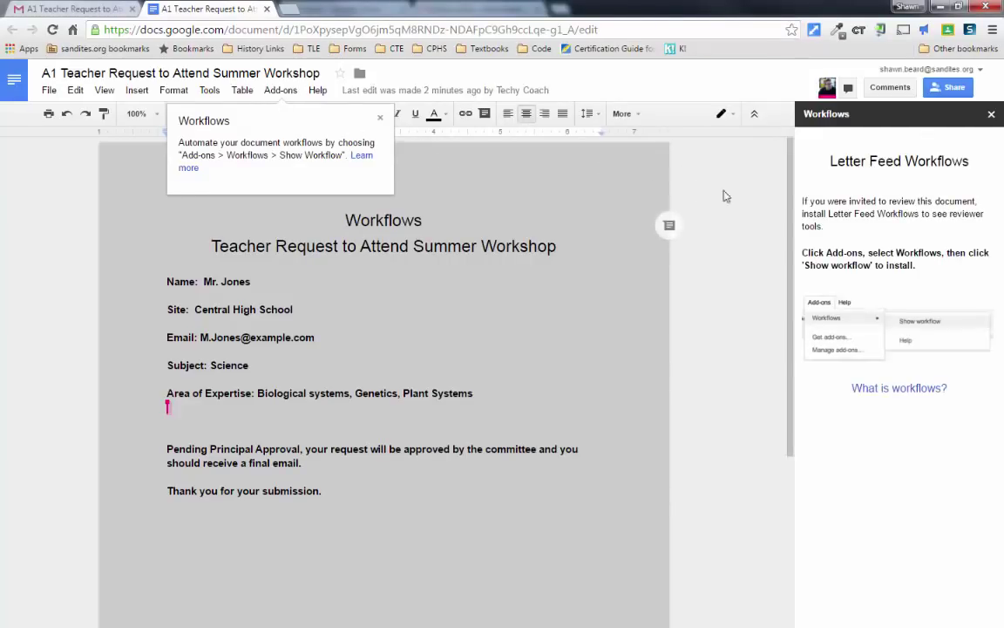
- Reopen the Workflows sidebar and approve the document with the review comment 'Approved!'
left_click(280, 90)
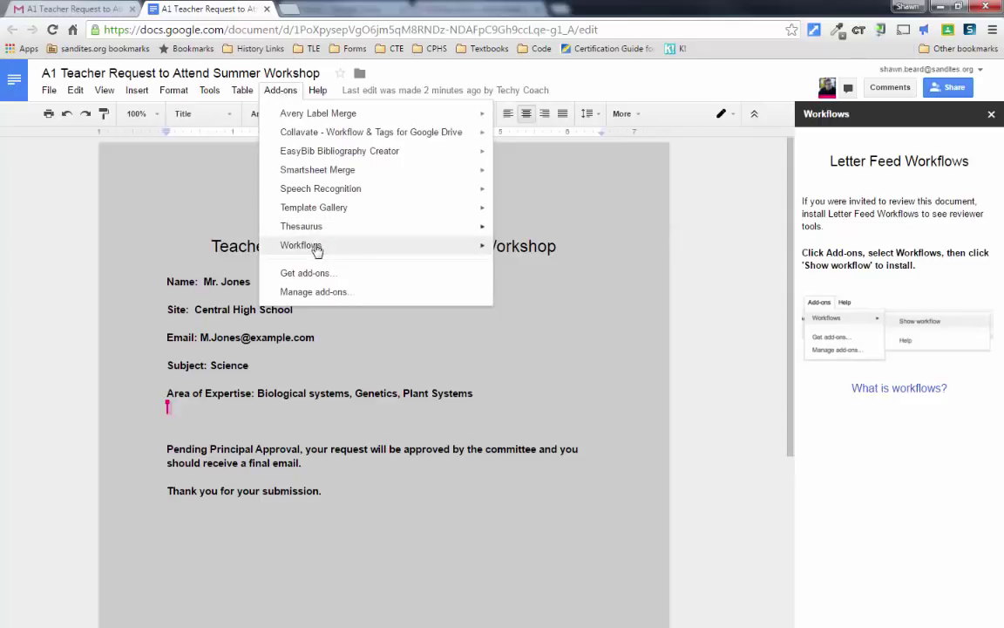
mouse_move(293, 242)
left_click(593, 254)
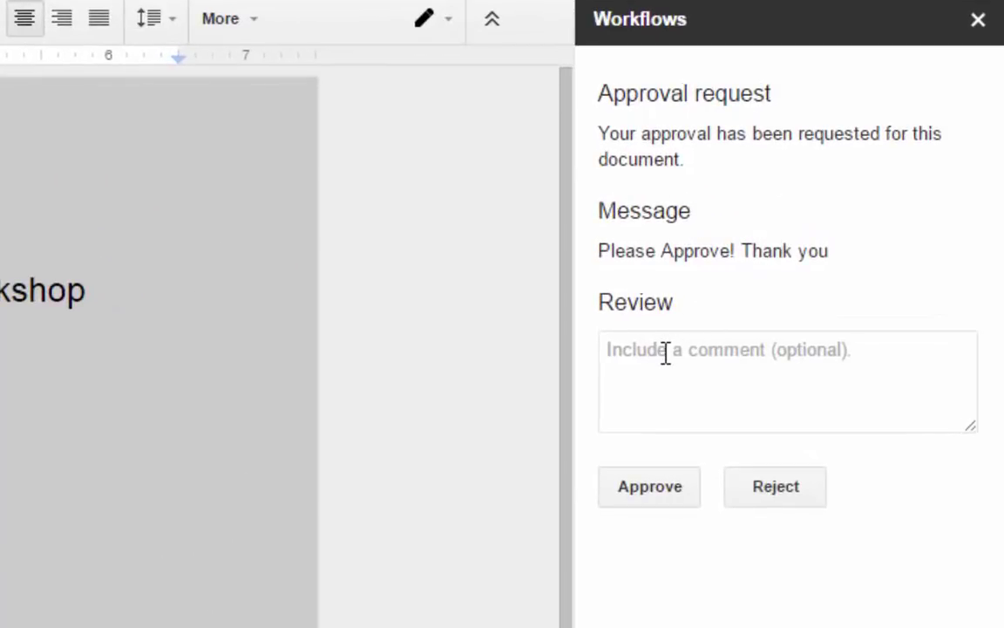
left_click(665, 350)
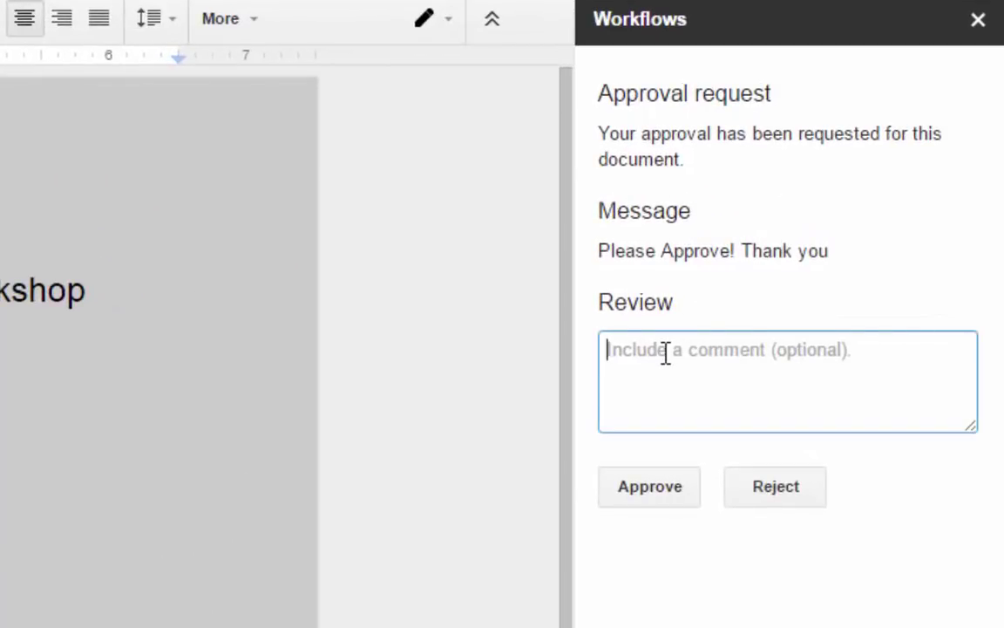
type("Approves")
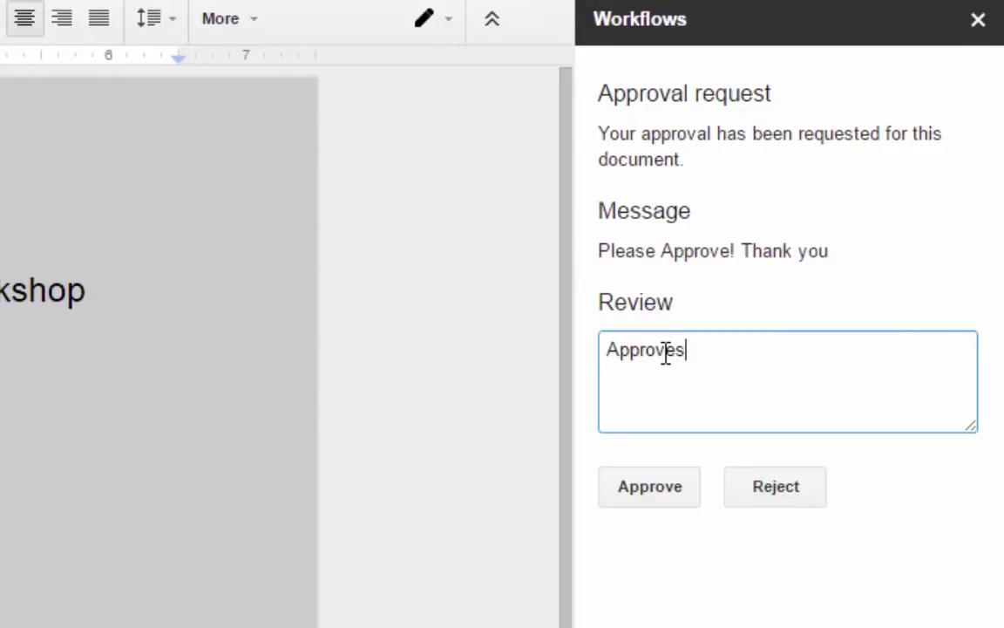
key("BackSpace")
type("d!")
left_click(649, 501)
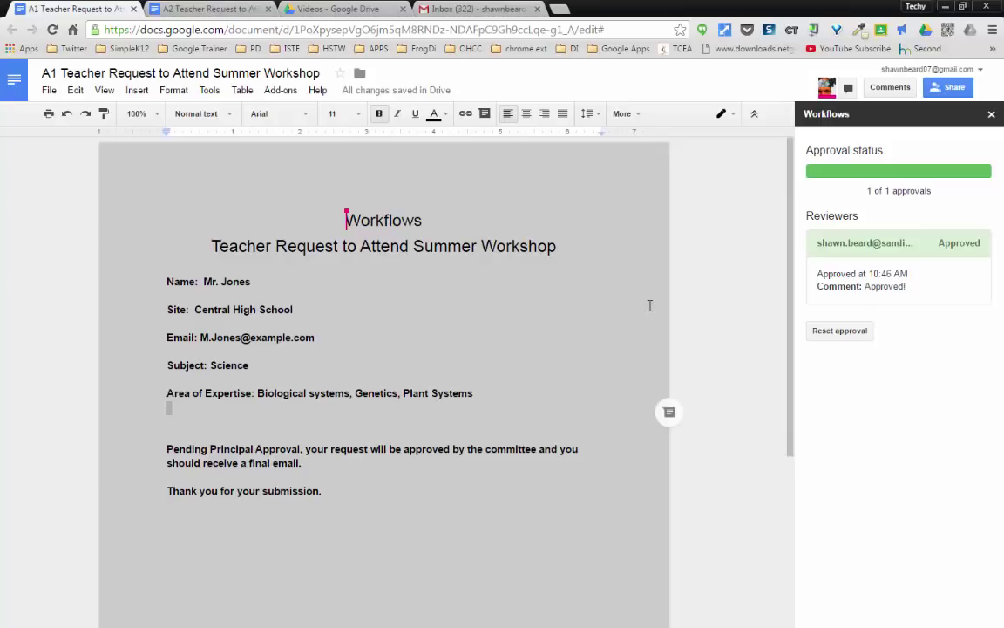
- Switch to the A2 Teacher Request tab with the Collavate sidebar showing
left_click(198, 9)
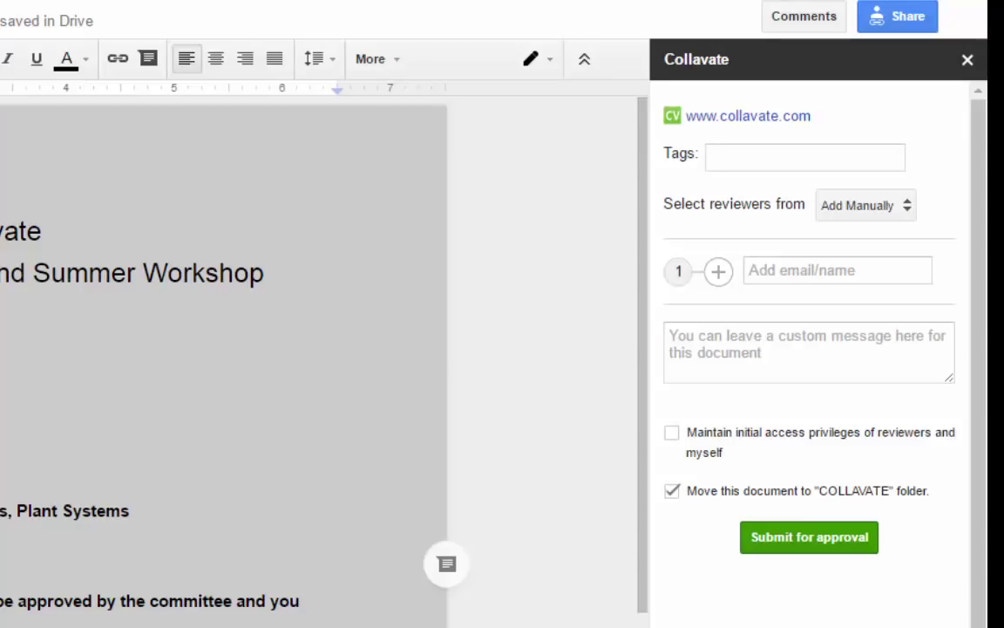
- Enter the first reviewer's e-mail for step 1 and the second reviewer's e-mail for step 2
left_click(833, 263)
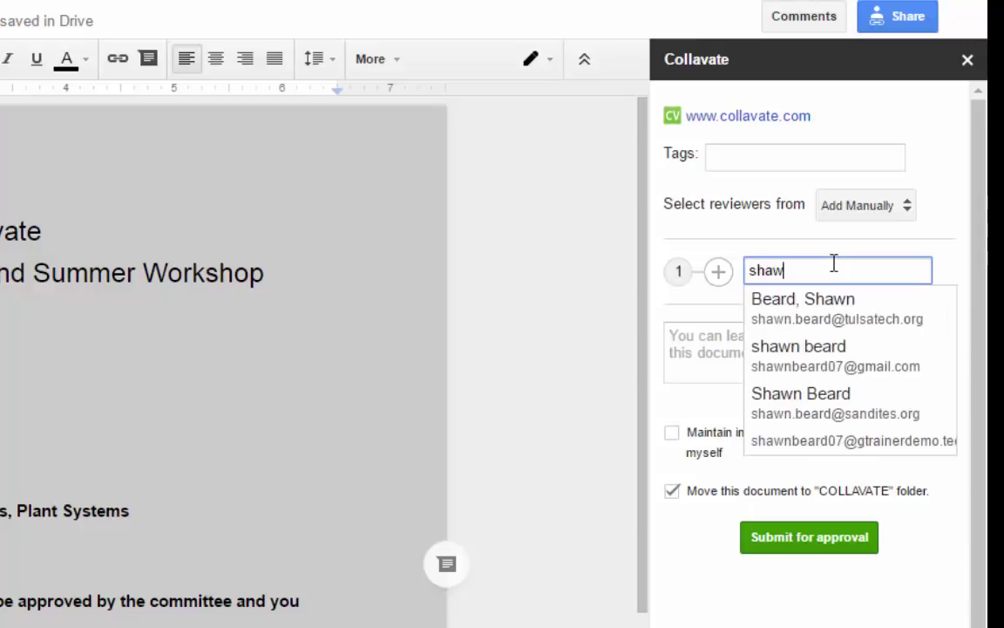
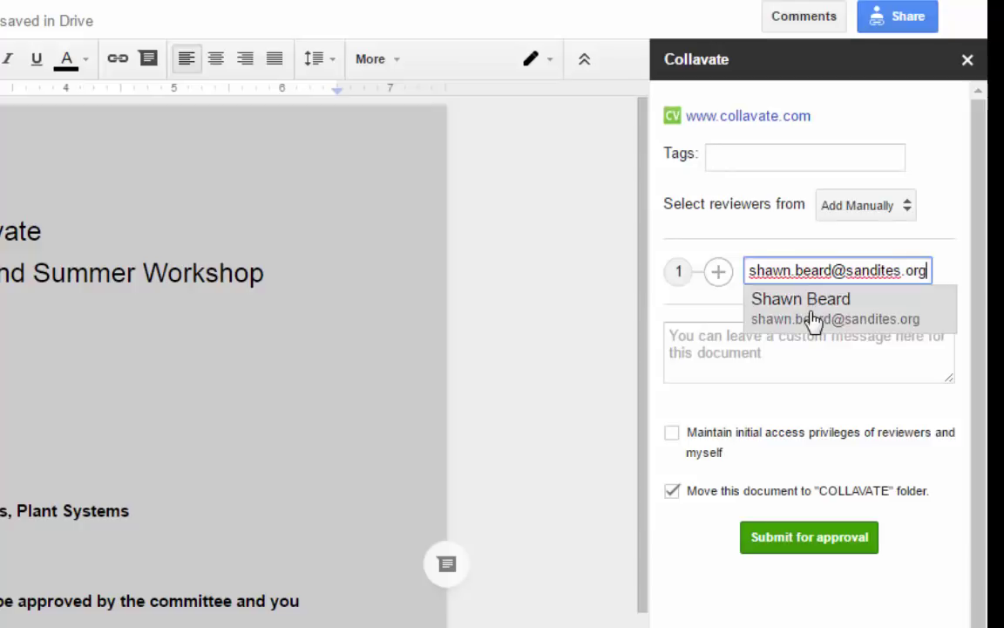
left_click(819, 317)
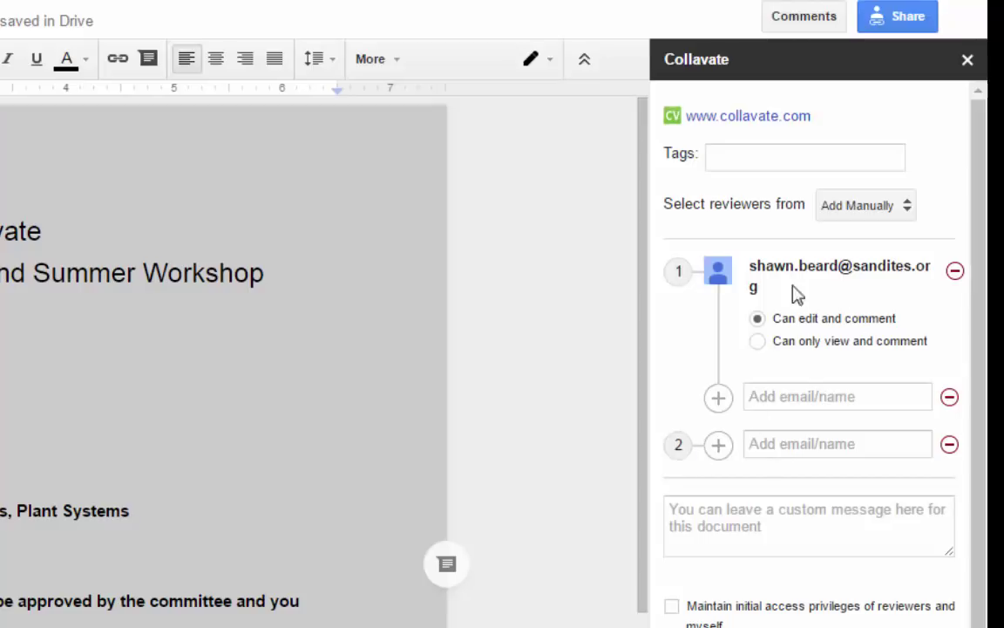
left_click(805, 443)
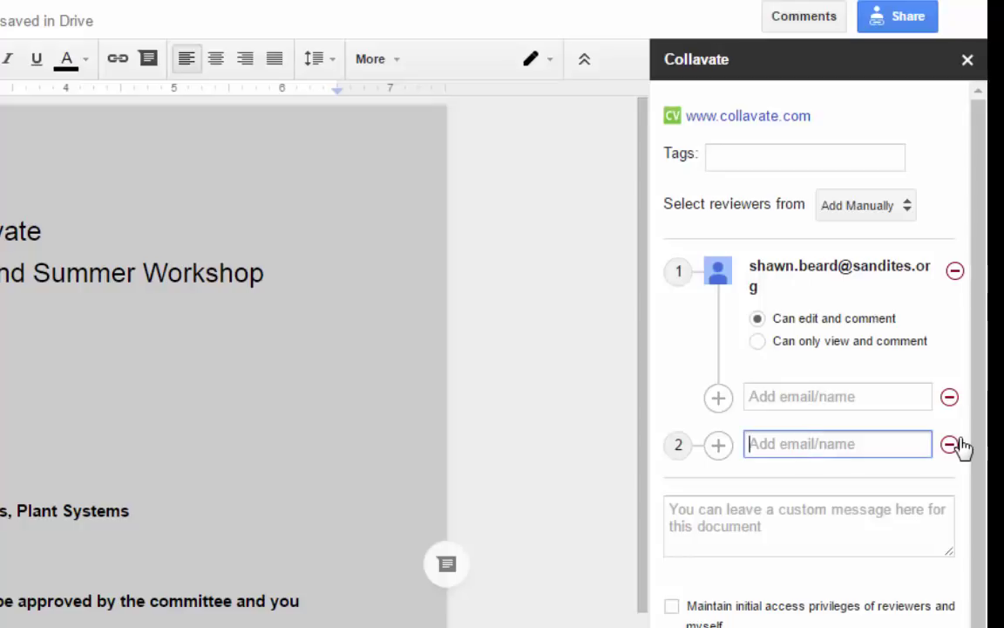
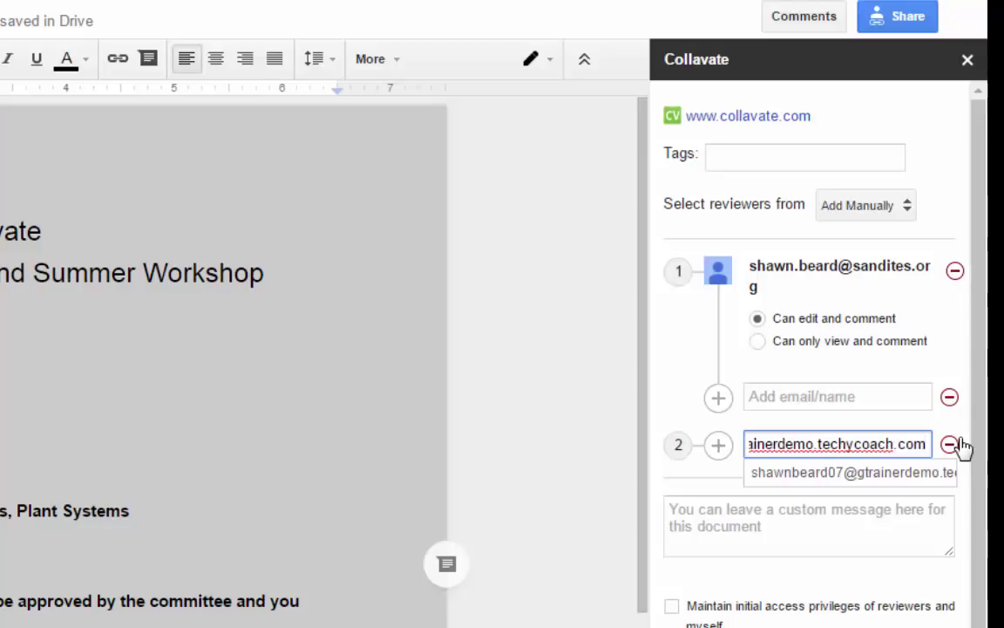
key("Return")
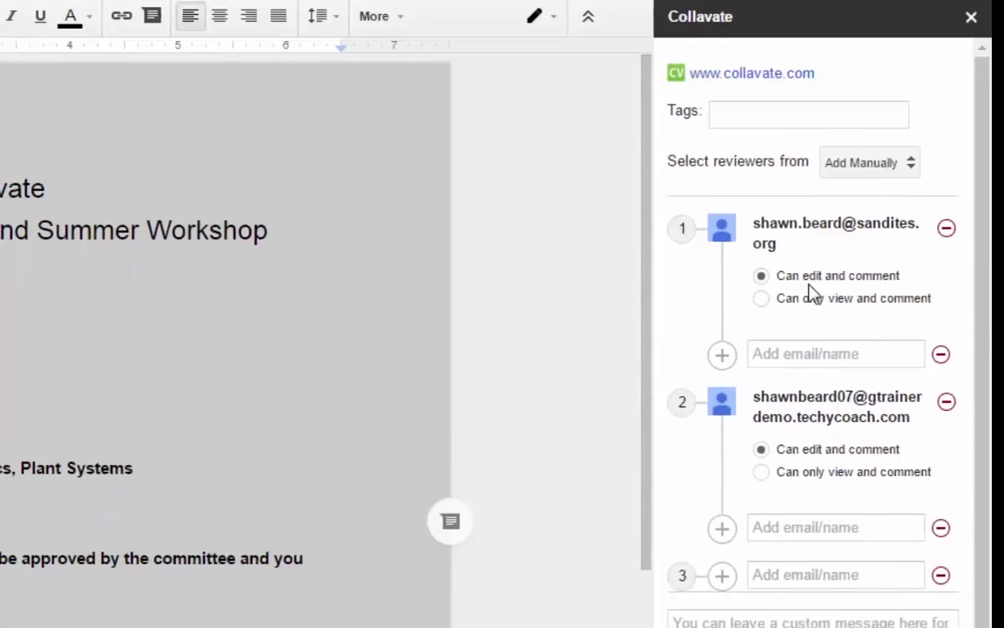
- Set both reviewers to 'Can only view and comment', add 'Please Approve! Thank you', and submit
left_click(773, 159)
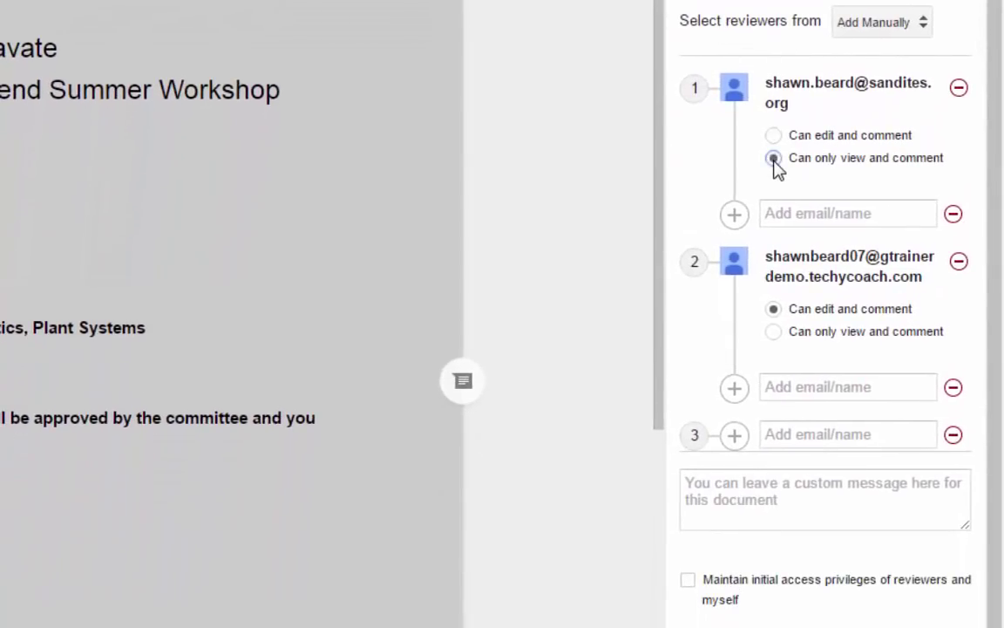
left_click(773, 333)
left_click(753, 491)
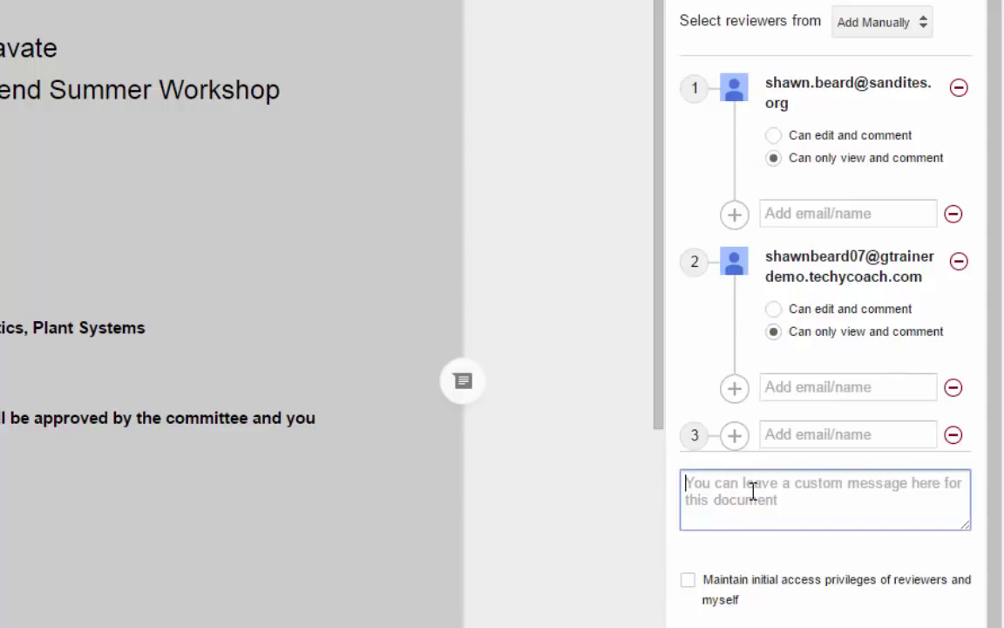
type("Please A")
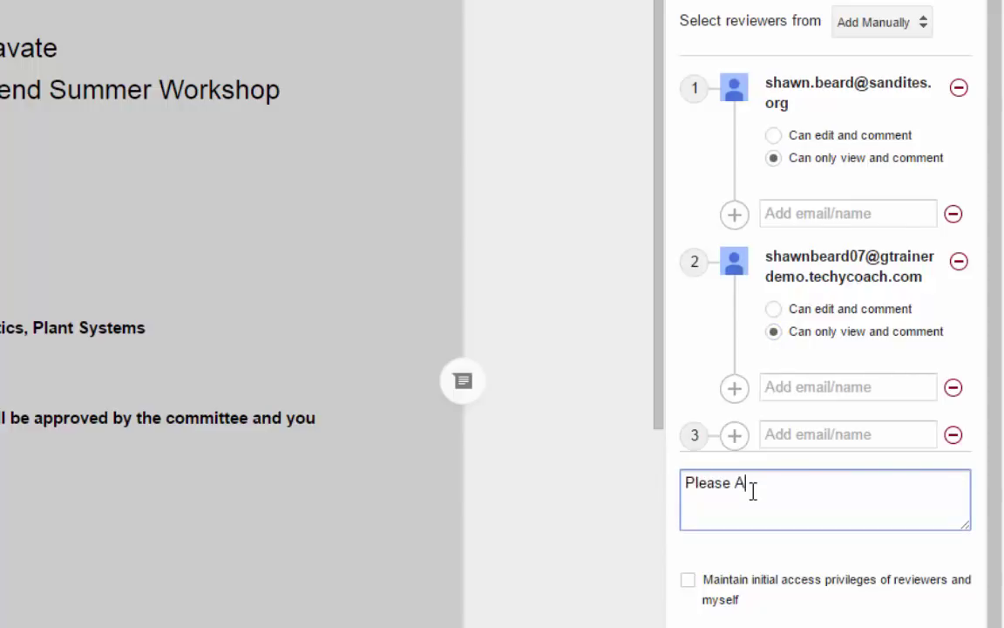
type("pprove!  Thanky")
key("BackSpace")
key("BackSpace")
type("ou")
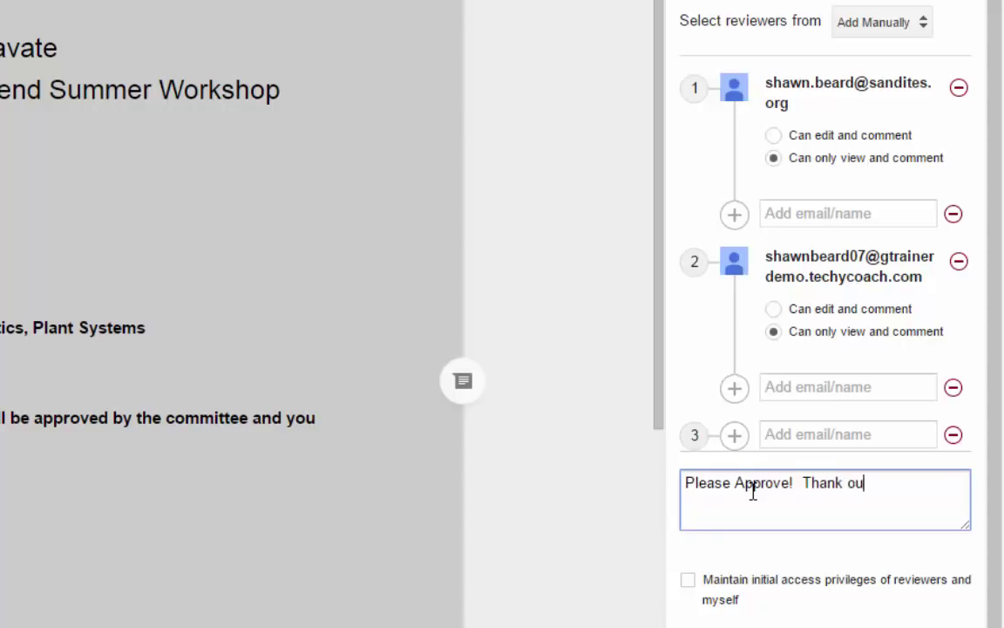
key("BackSpace")
key("BackSpace")
type("you")
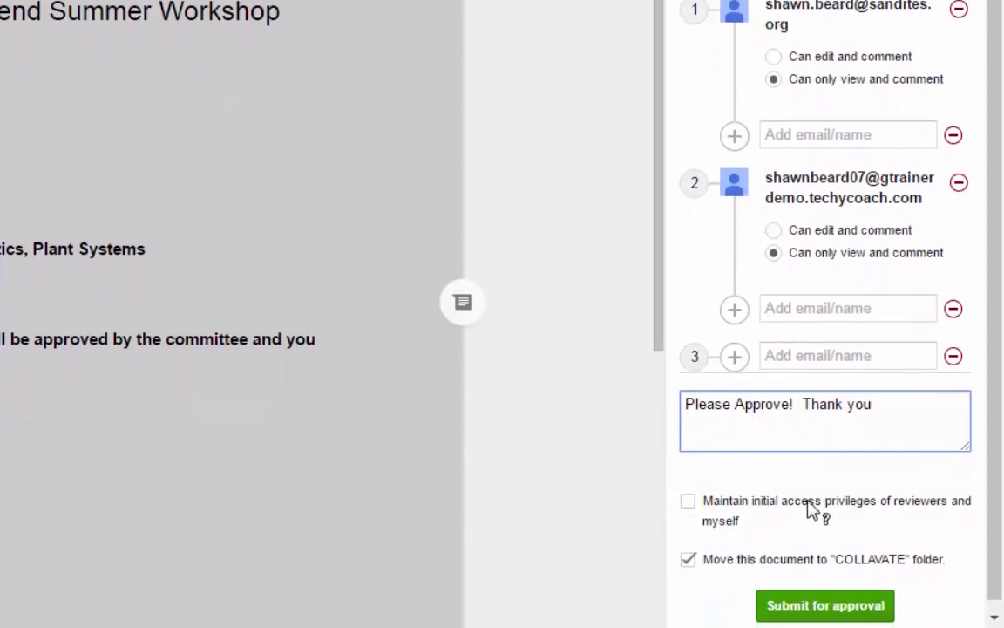
scroll(822, 558, "down", 1)
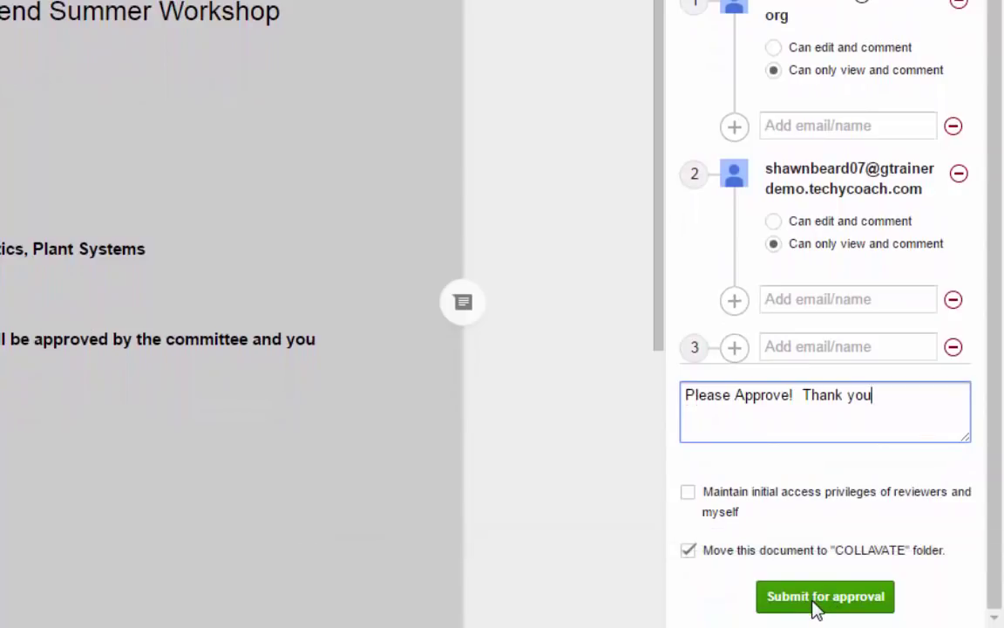
left_click(814, 602)
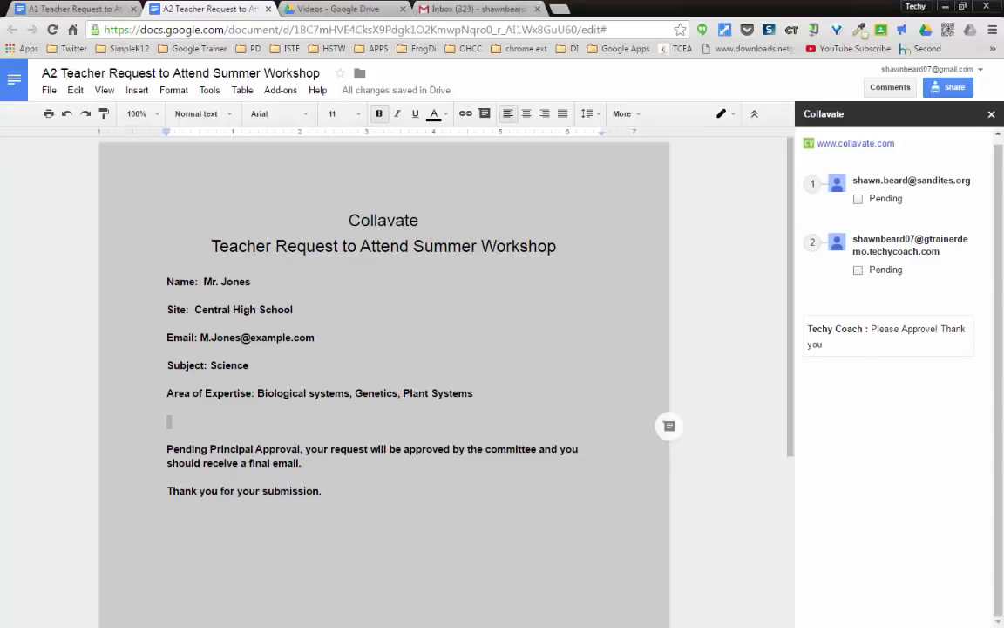
- Switch to the Gmail window holding the Collavate submission notice
key("alt+Tab")
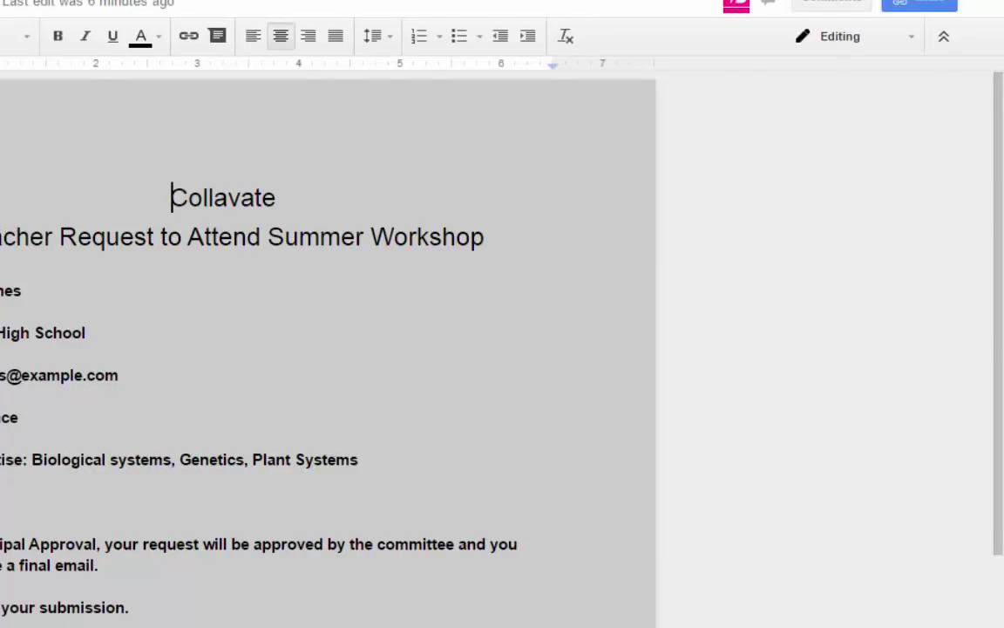
- Launch Collavate review via Add-ons > Workflow & Tags for Google Drive > Start
left_click(1, 3)
mouse_move(192, 64)
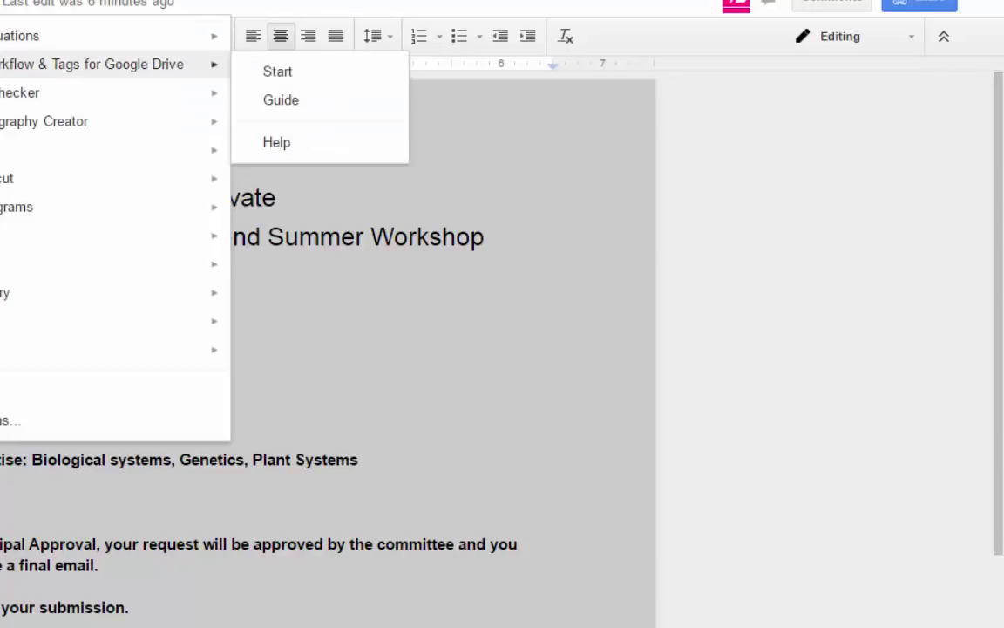
left_click(330, 75)
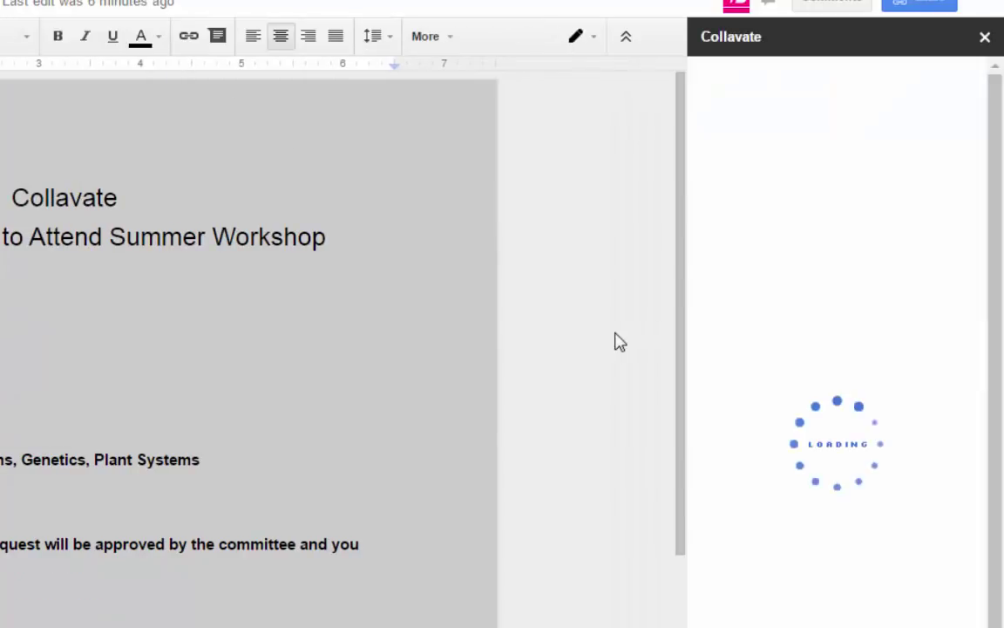